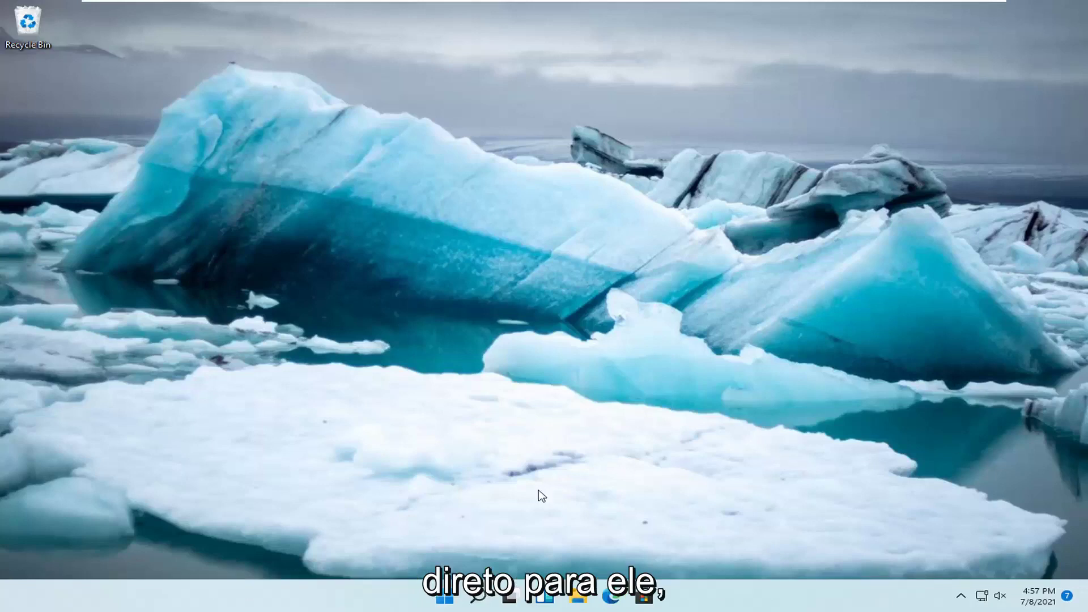
# Launch Settings from the Start right-click menu and go to System > Troubleshoot
pyautogui.rightClick(440, 601)
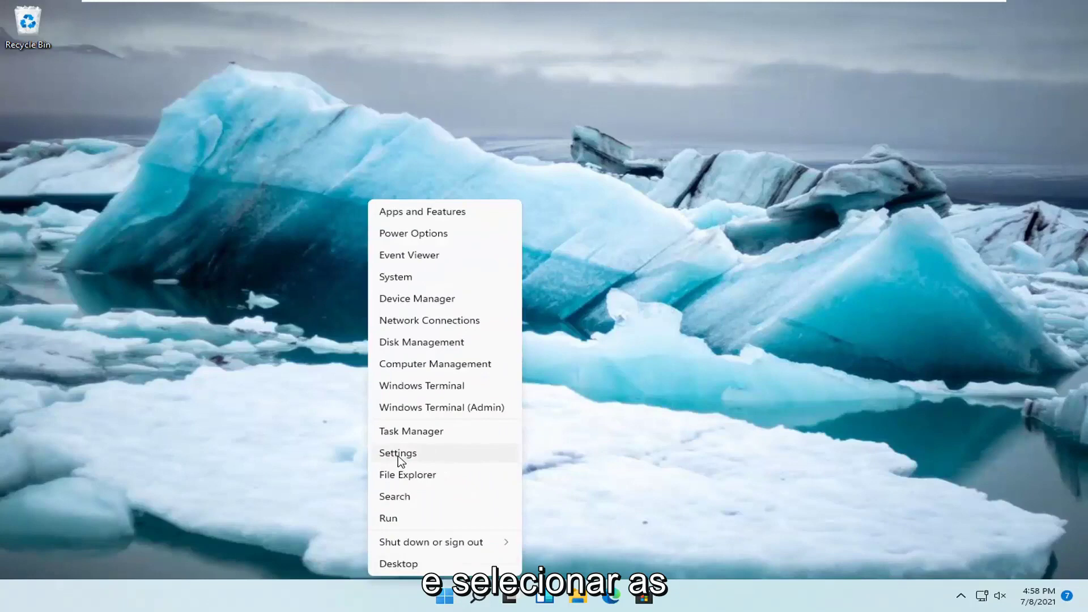
pyautogui.click(398, 456)
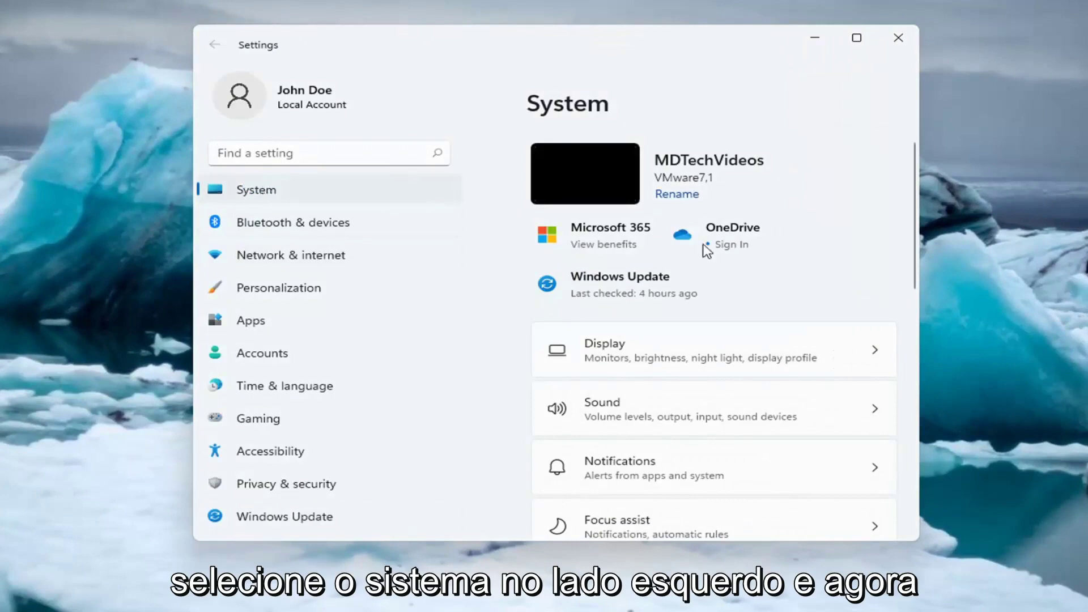
pyautogui.scroll(-2, 790, 331)
pyautogui.scroll(-1, 760, 287)
pyautogui.scroll(-2, 756, 318)
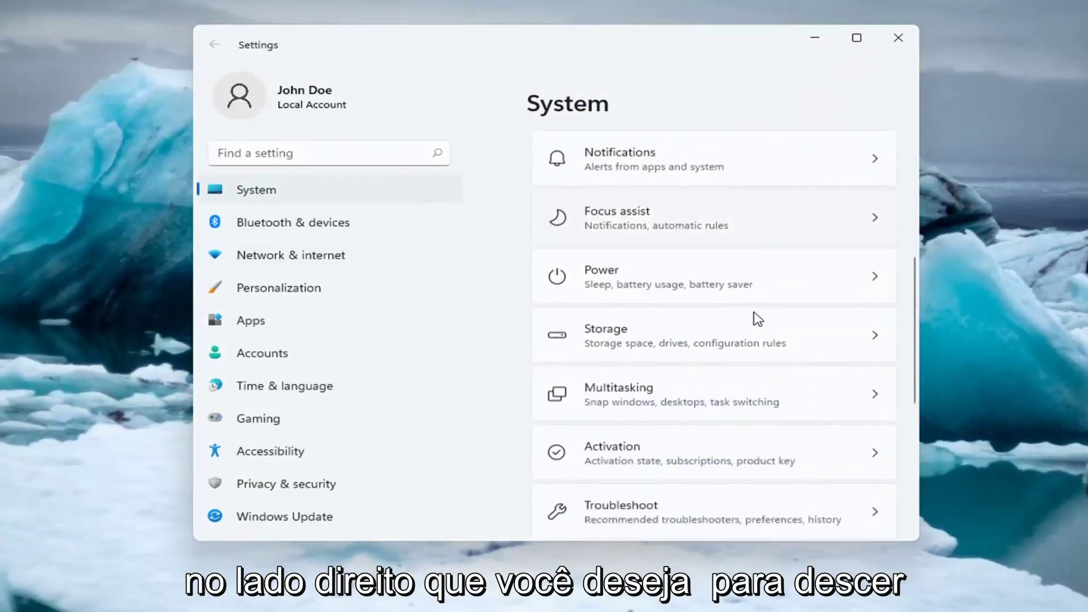
pyautogui.scroll(-1, 692, 369)
pyautogui.click(644, 390)
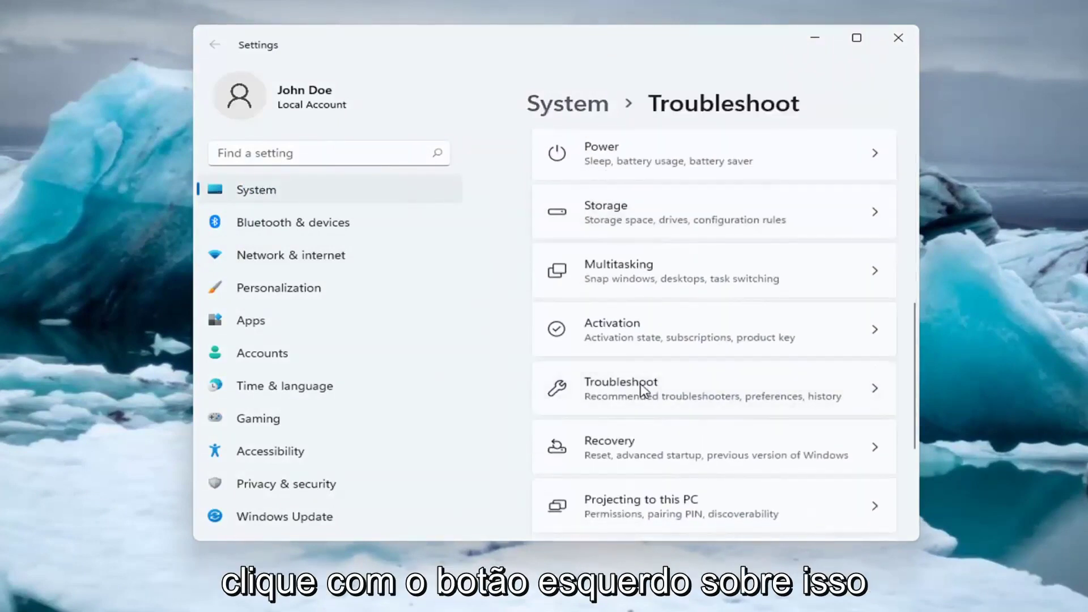
pyautogui.scroll(-1, 743, 344)
pyautogui.scroll(-1, 626, 438)
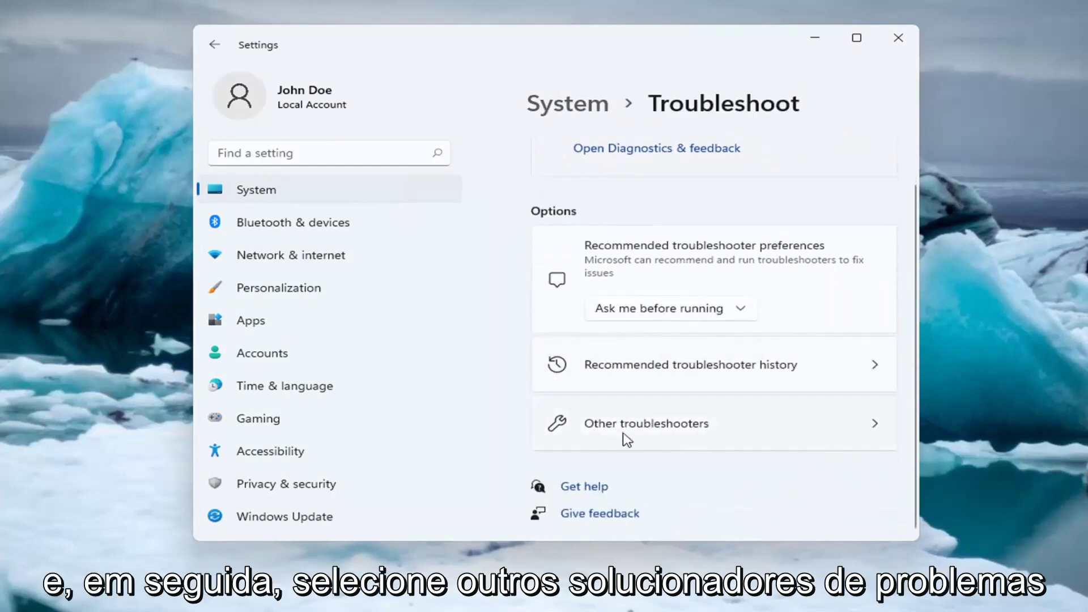
# Run the Internet Connections troubleshooter on the Internet connection, then close it
pyautogui.click(656, 426)
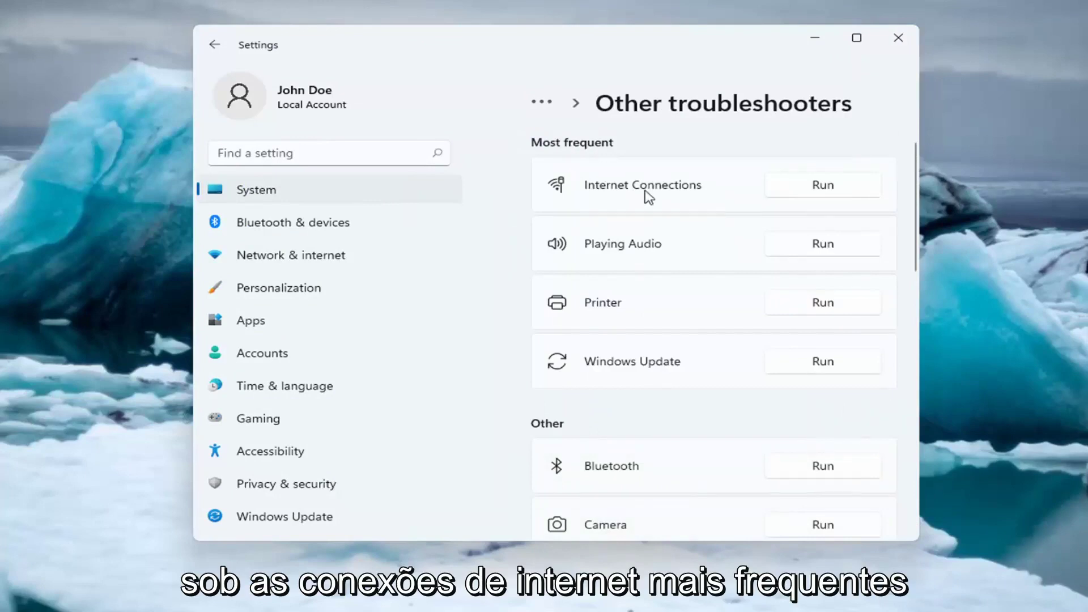
pyautogui.click(824, 186)
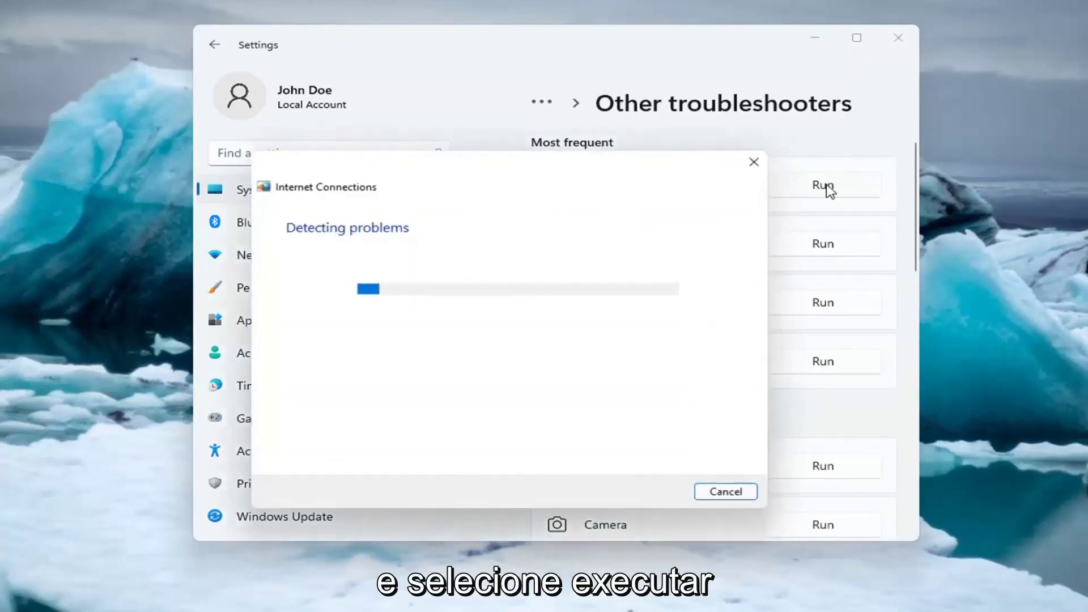
pyautogui.moveTo(581, 169); pyautogui.dragTo(599, 146)
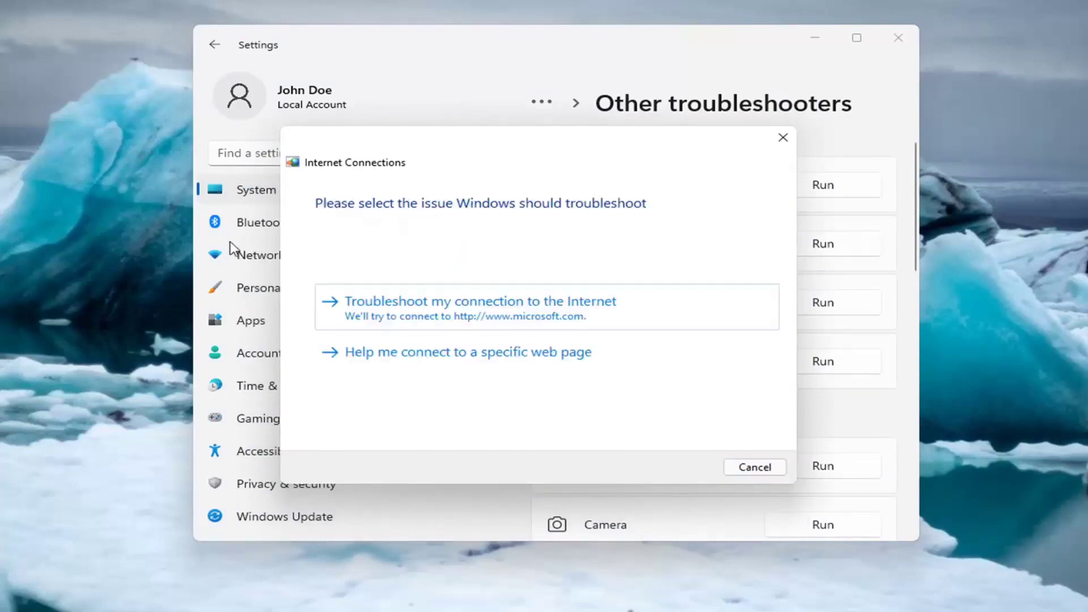
pyautogui.click(457, 317)
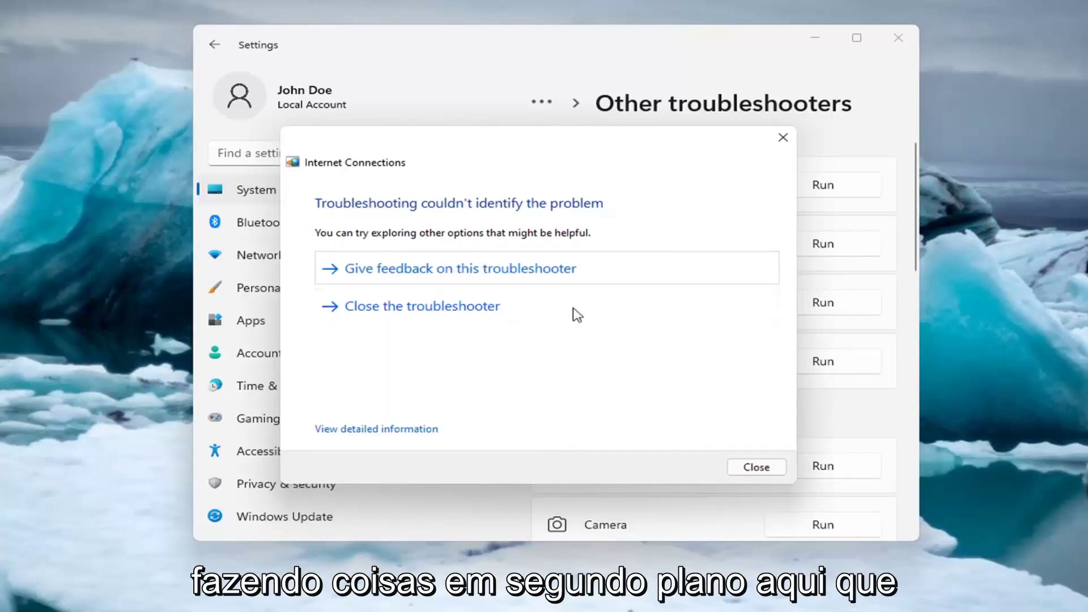
pyautogui.click(783, 137)
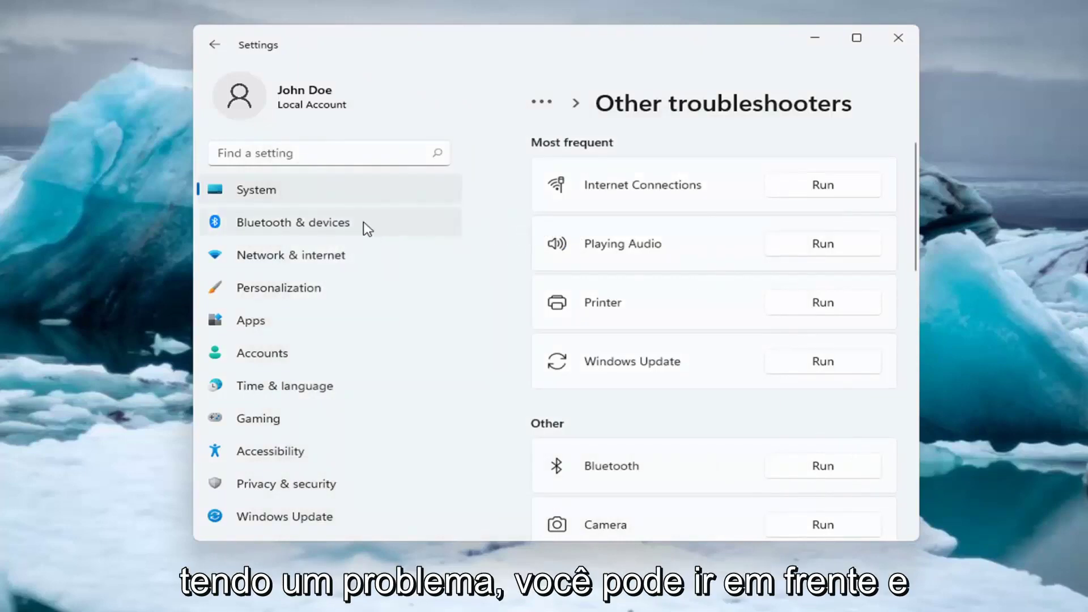
# Go to Network & internet > Advanced network settings
pyautogui.click(260, 259)
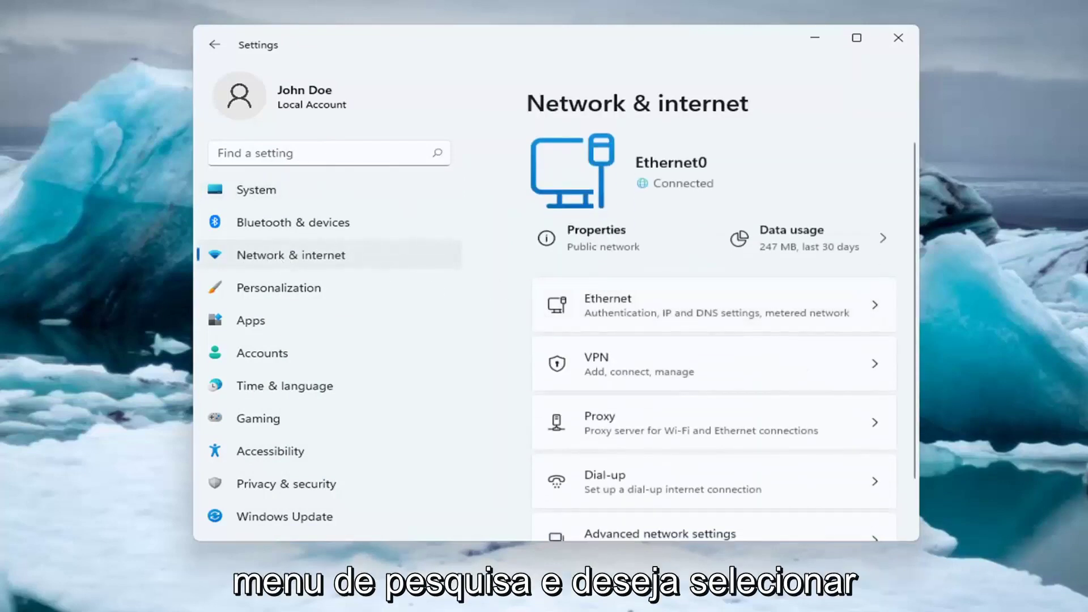
pyautogui.scroll(-2, 697, 324)
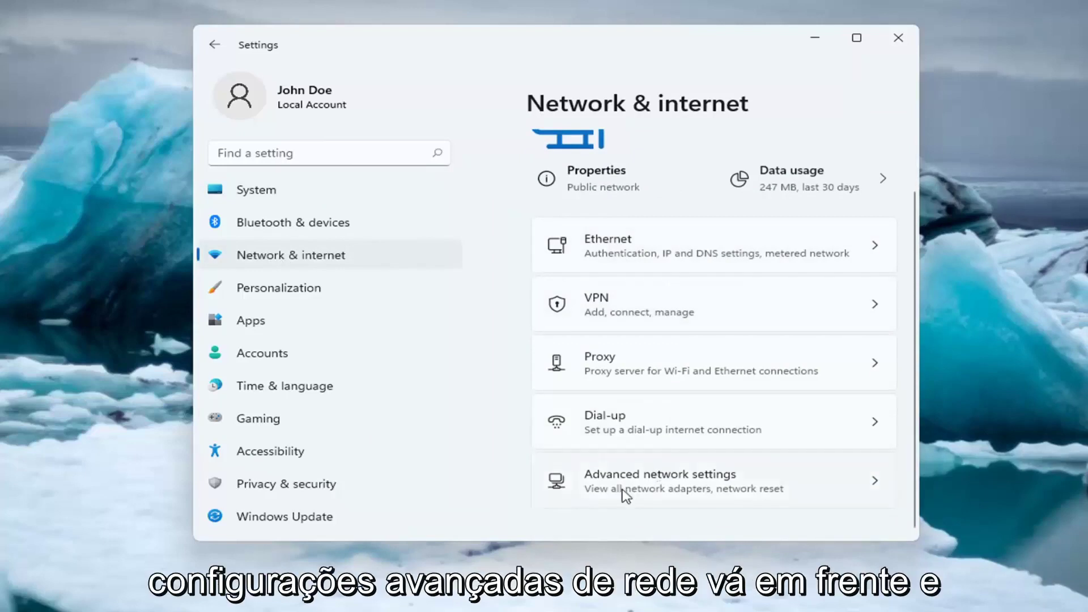
pyautogui.click(652, 483)
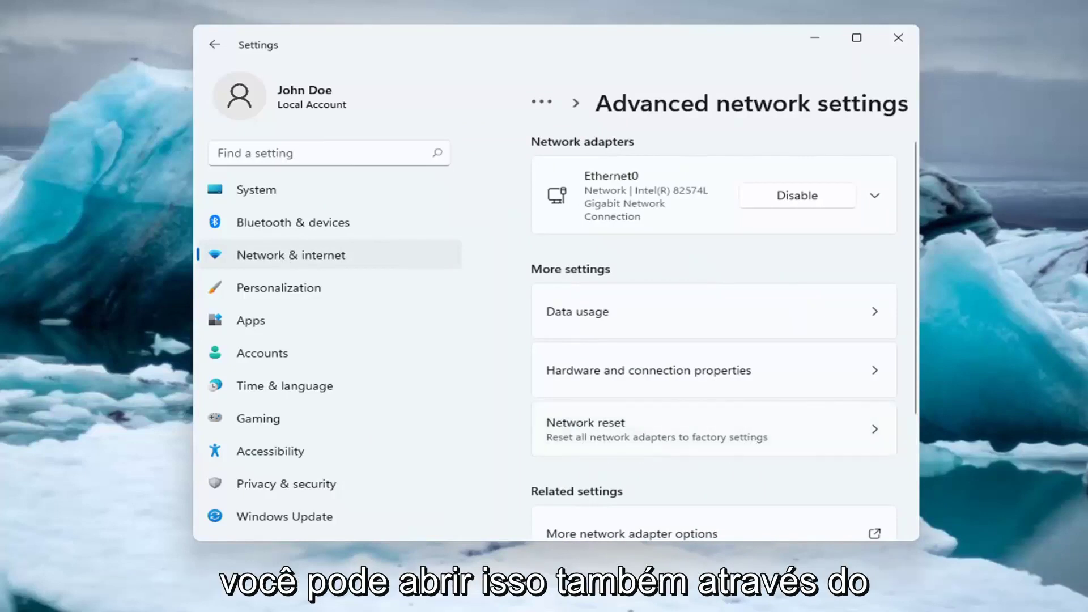
# Reset all network adapters via Network reset, confirm with Yes, and dismiss the sign-out notice
pyautogui.click(593, 440)
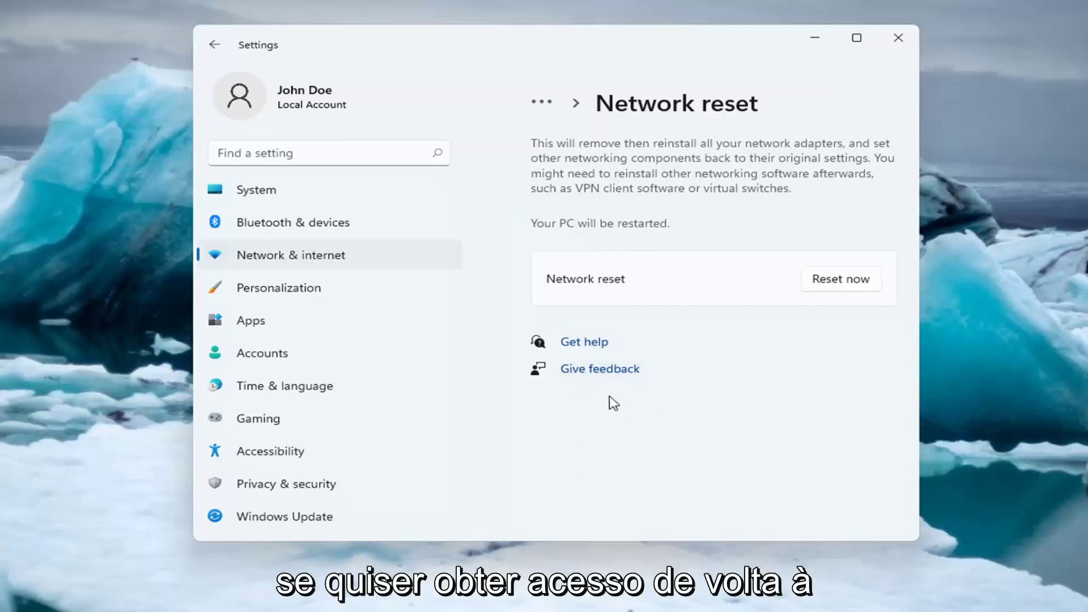
pyautogui.click(831, 283)
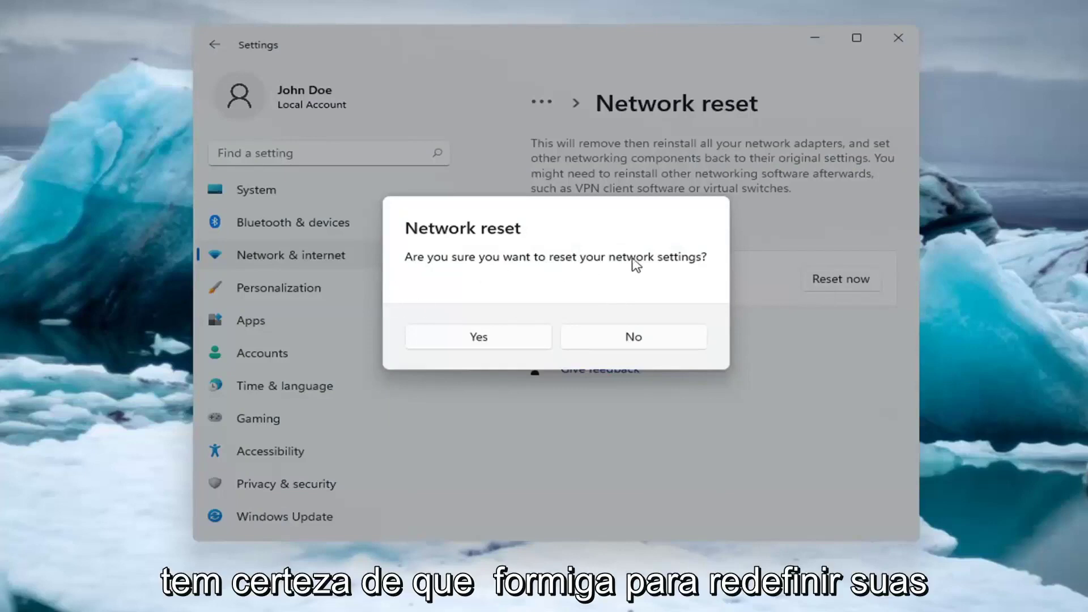
pyautogui.click(486, 343)
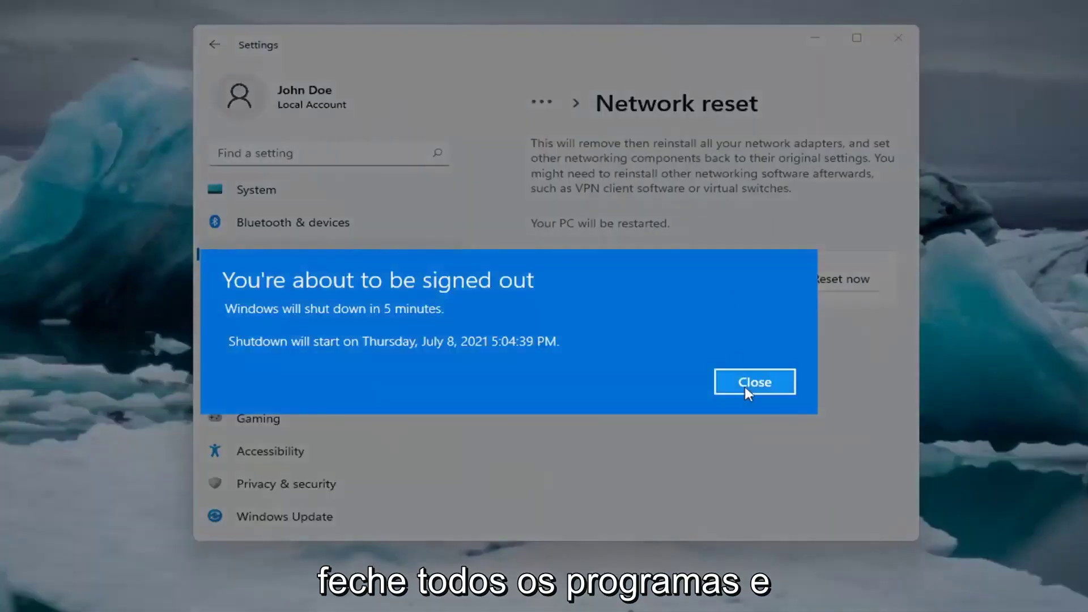
pyautogui.click(745, 388)
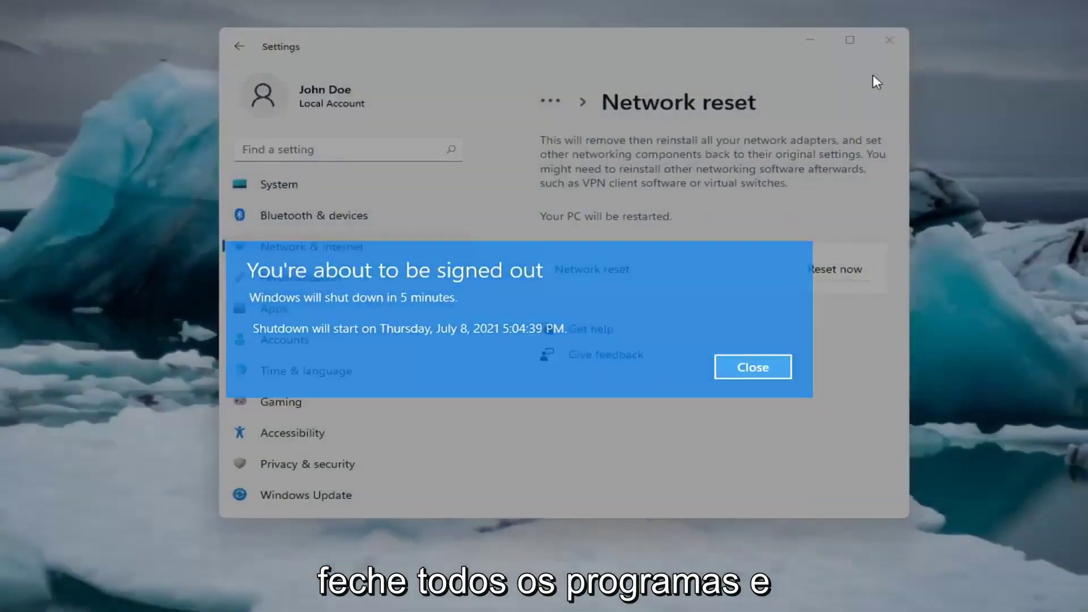
# Close the Settings window and bring up the Start right-click menu for restarting
pyautogui.click(879, 42)
pyautogui.rightClick(445, 600)
pyautogui.moveTo(432, 557)
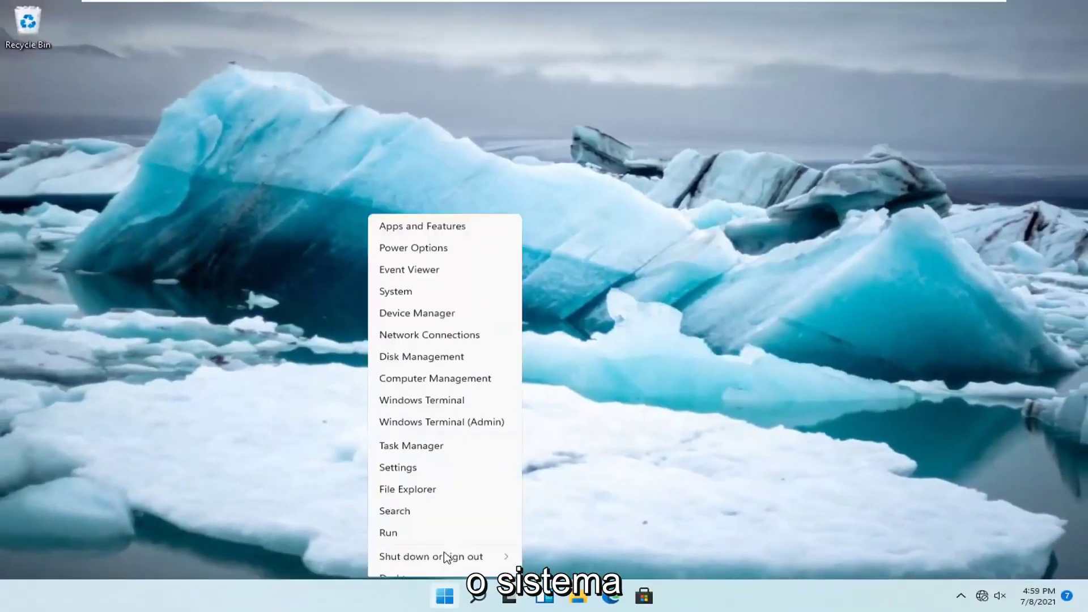